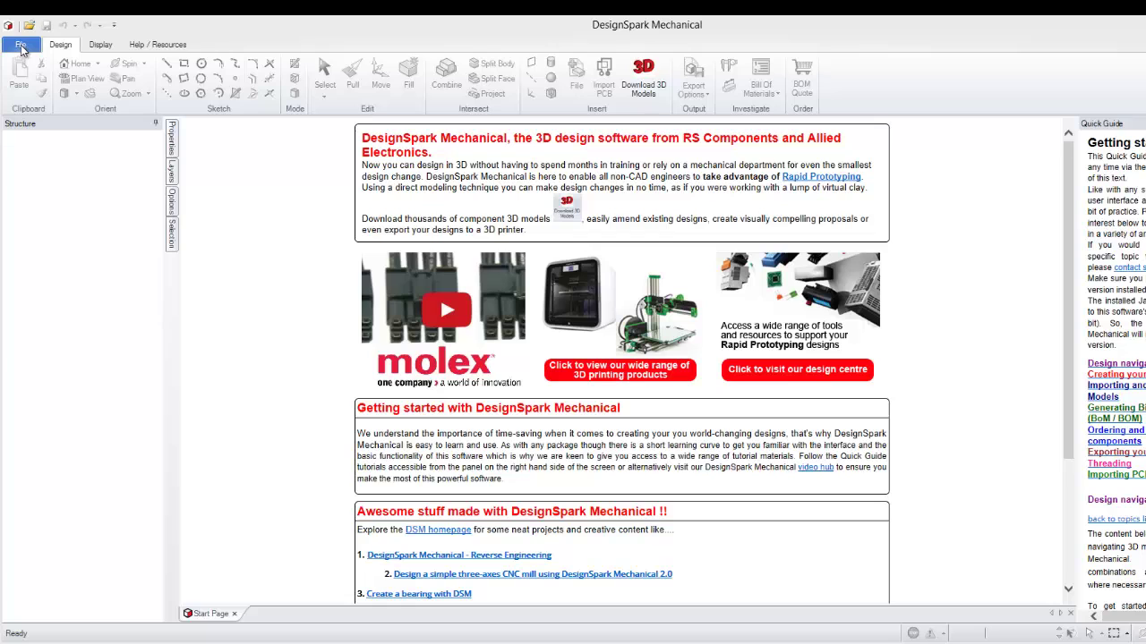
Create a new empty design and turn the sketch grid to plan view.
{"action": "left_click", "coordinate": [22, 46]}
{"action": "mouse_move", "coordinate": [35, 69]}
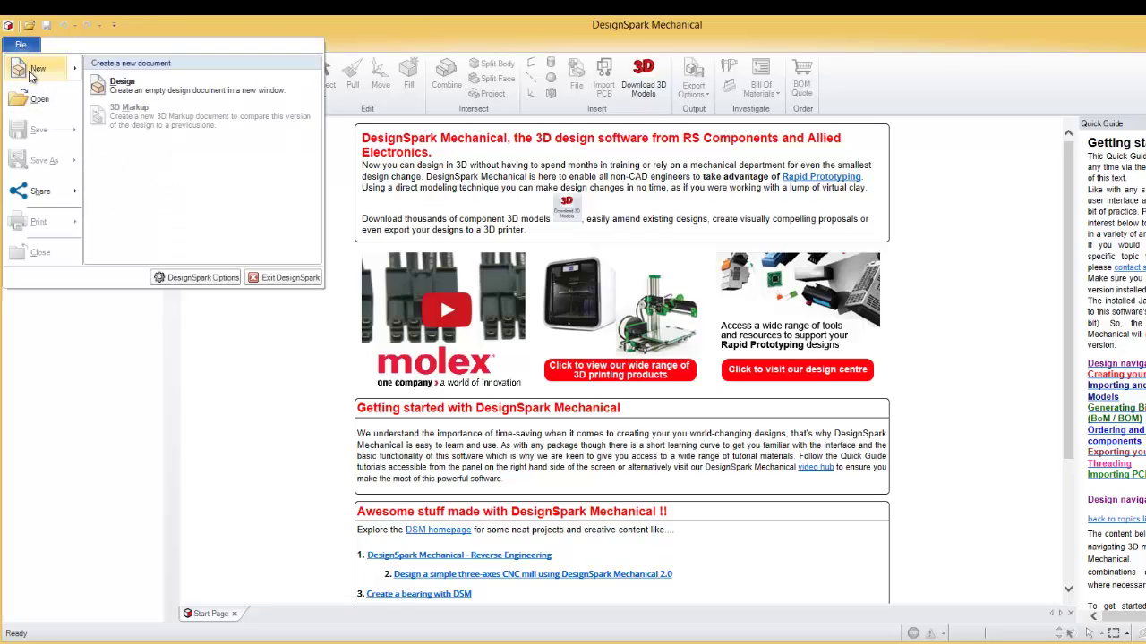
{"action": "left_click", "coordinate": [123, 83]}
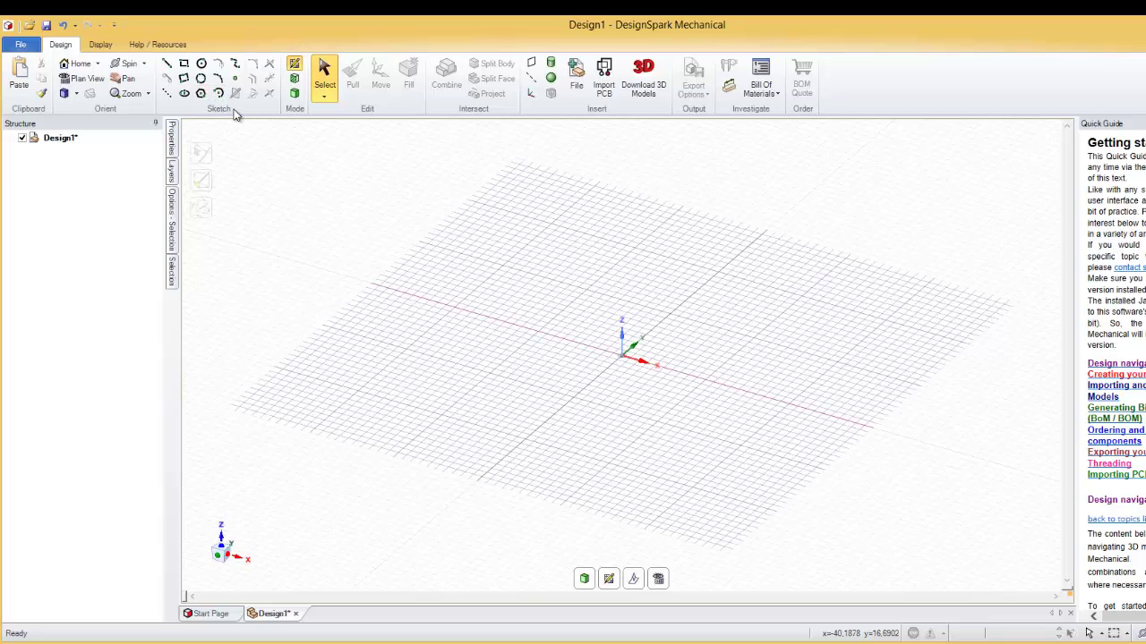
{"action": "left_click", "coordinate": [78, 82]}
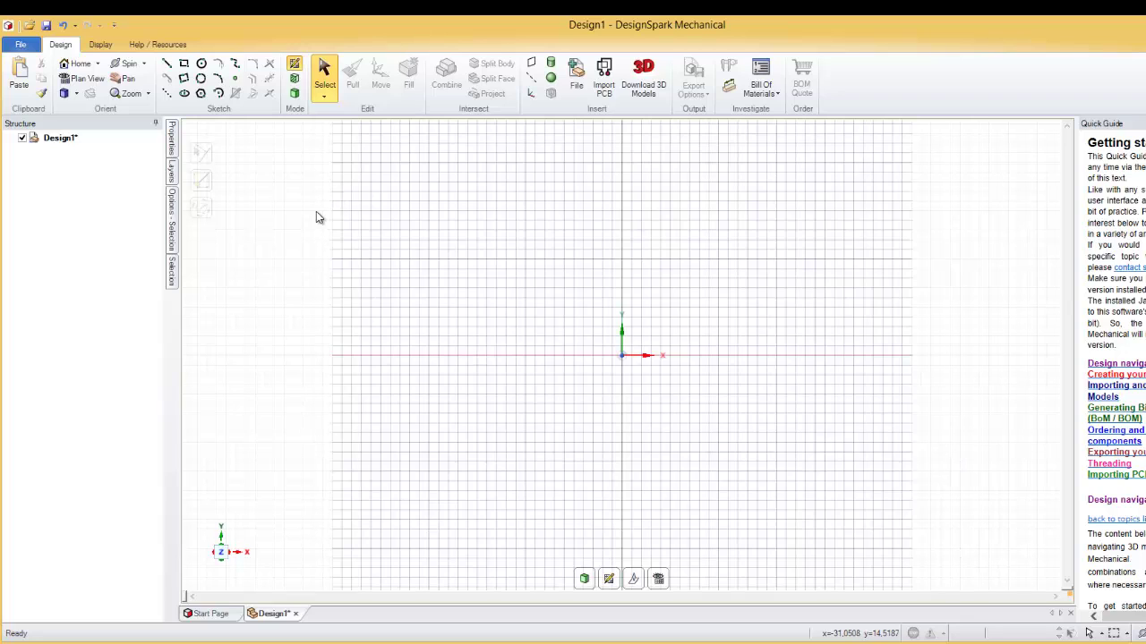
Draw a vertical construction line 100 mm long, starting above the origin on the Y axis and running down through the origin.
{"action": "left_click", "coordinate": [167, 94]}
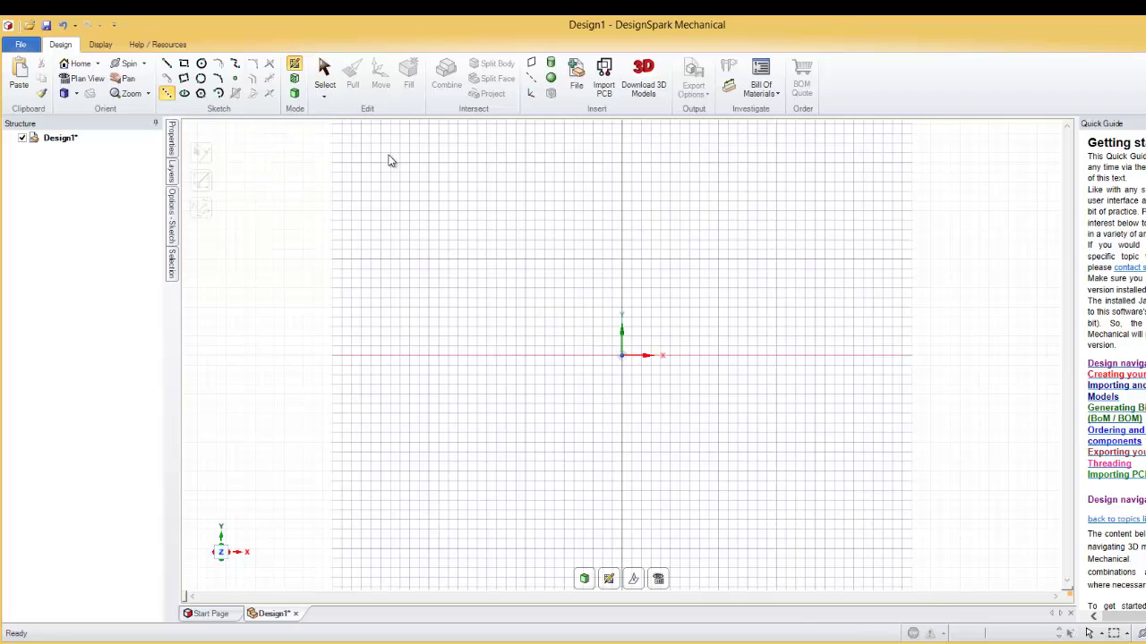
{"action": "left_click", "coordinate": [622, 125]}
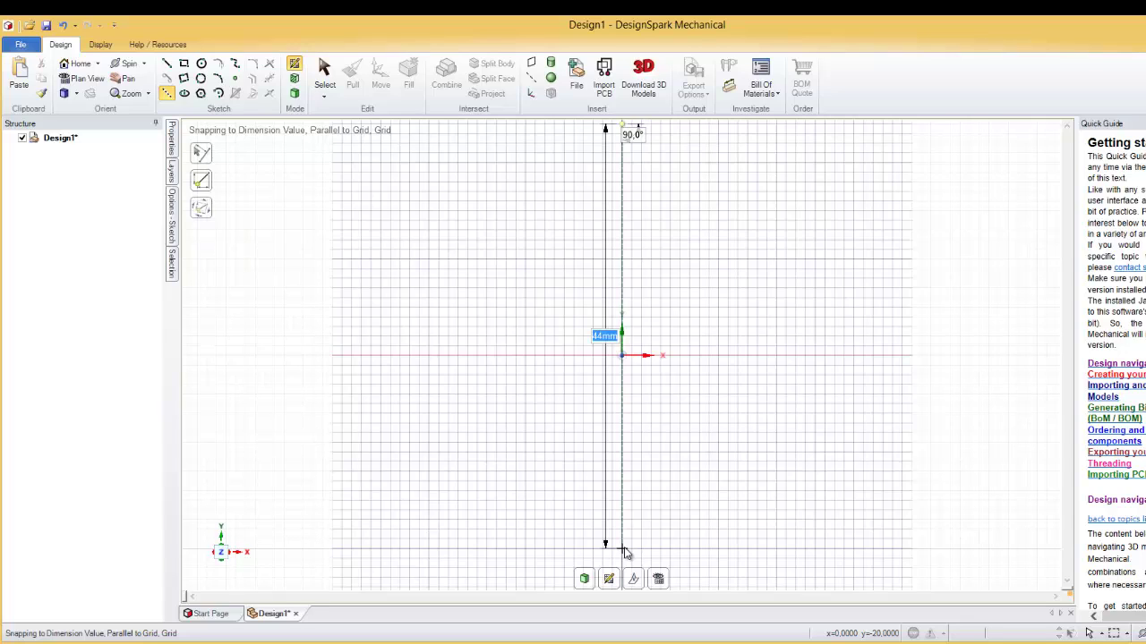
{"action": "type", "text": "1"}
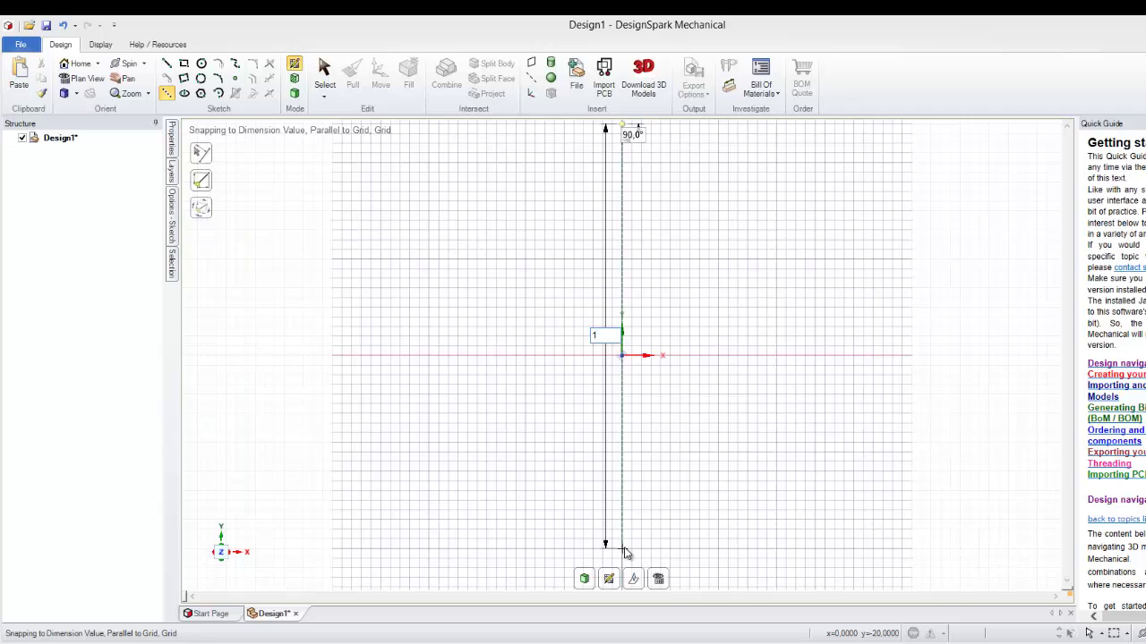
{"action": "type", "text": "00"}
{"action": "key", "text": "Return"}
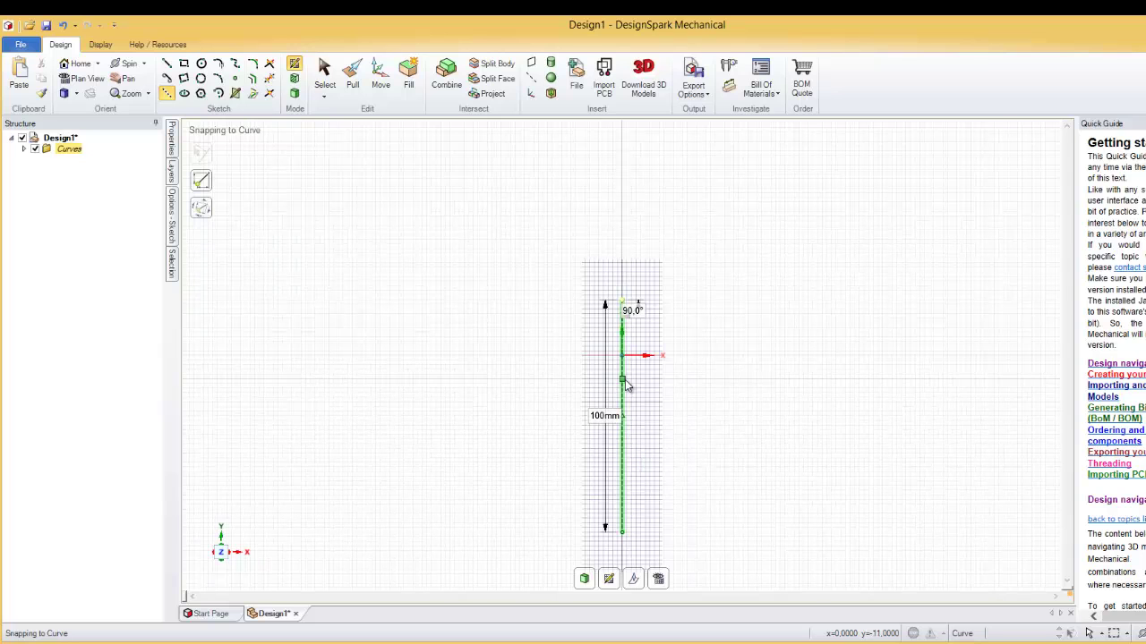
{"action": "scroll", "coordinate": [627, 385], "scroll_direction": "up", "scroll_amount": 2}
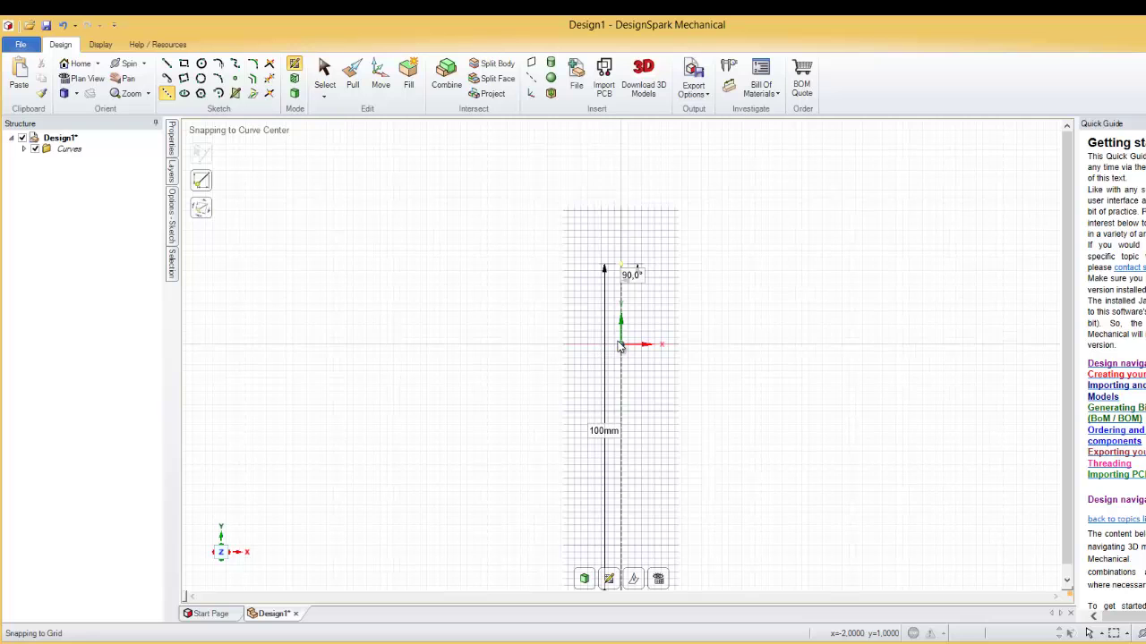
{"action": "scroll", "coordinate": [621, 347], "scroll_direction": "up", "scroll_amount": 3}
{"action": "scroll", "coordinate": [621, 347], "scroll_direction": "up", "scroll_amount": 2}
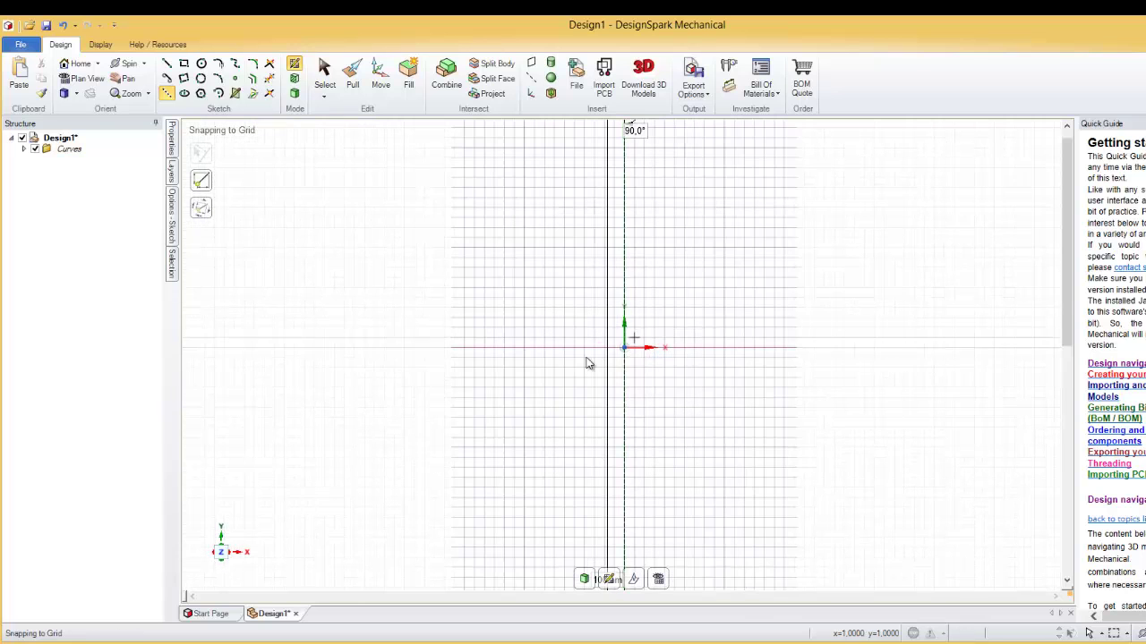
{"action": "scroll", "coordinate": [210, 377], "scroll_direction": "up", "scroll_amount": 3}
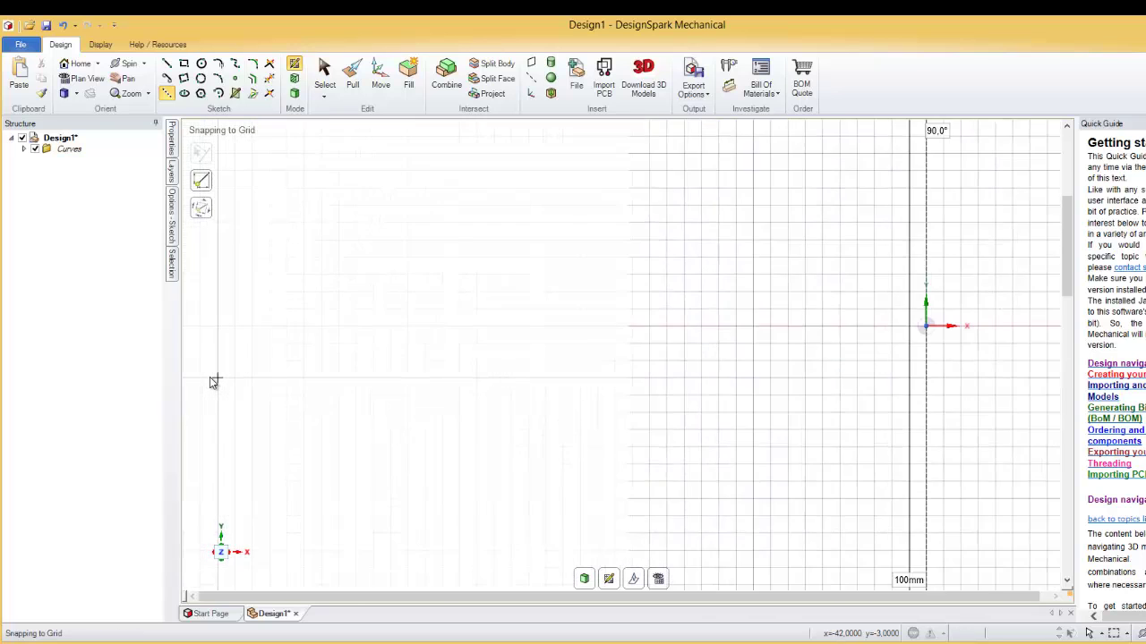
{"action": "scroll", "coordinate": [215, 381], "scroll_direction": "down", "scroll_amount": 2}
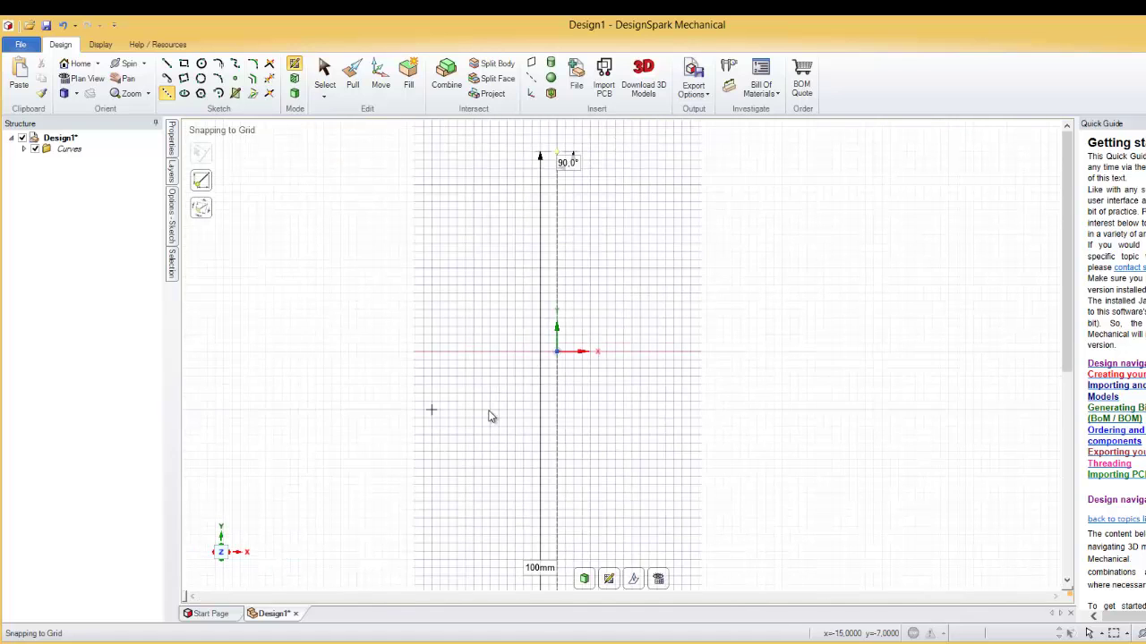
{"action": "scroll", "coordinate": [560, 371], "scroll_direction": "down", "scroll_amount": 1}
{"action": "scroll", "coordinate": [560, 370], "scroll_direction": "up", "scroll_amount": 3}
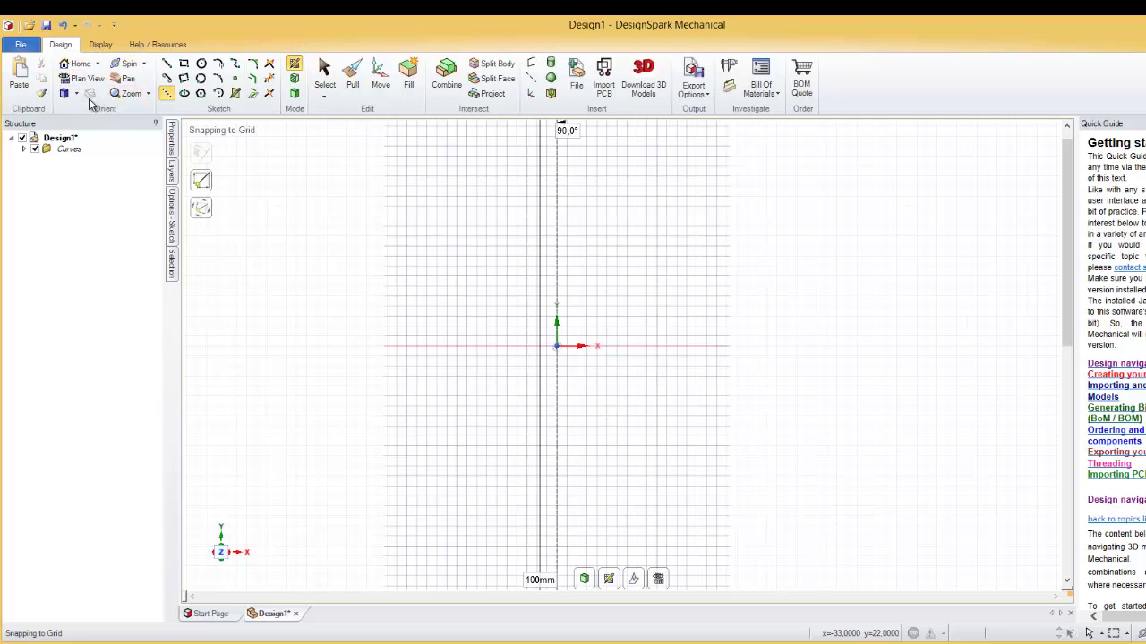
{"action": "left_click", "coordinate": [150, 95]}
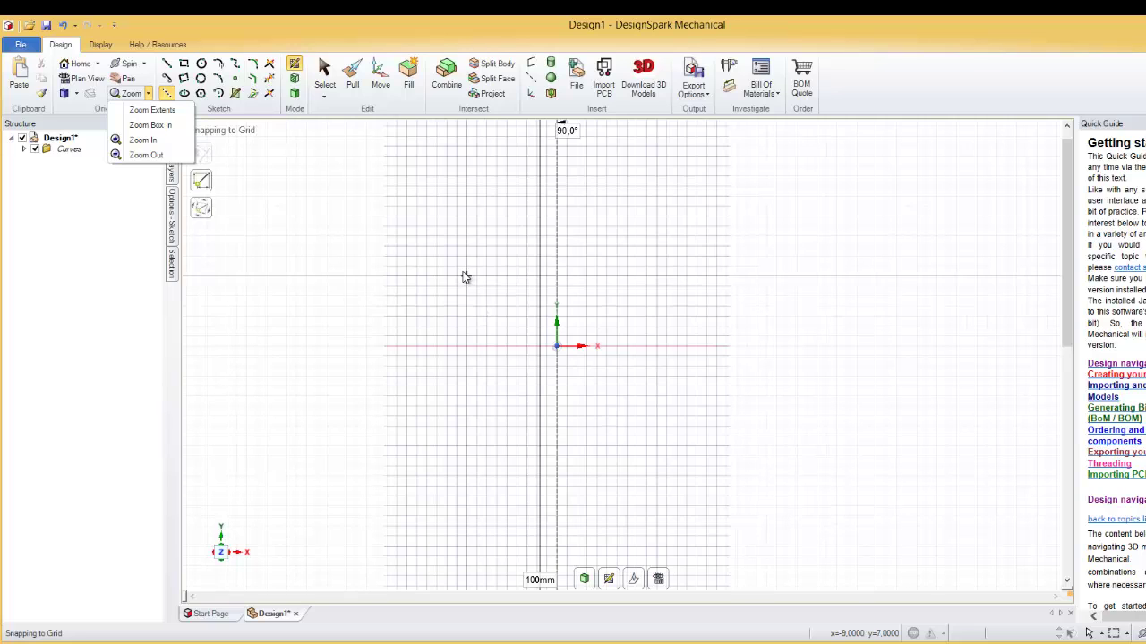
{"action": "left_click", "coordinate": [202, 65]}
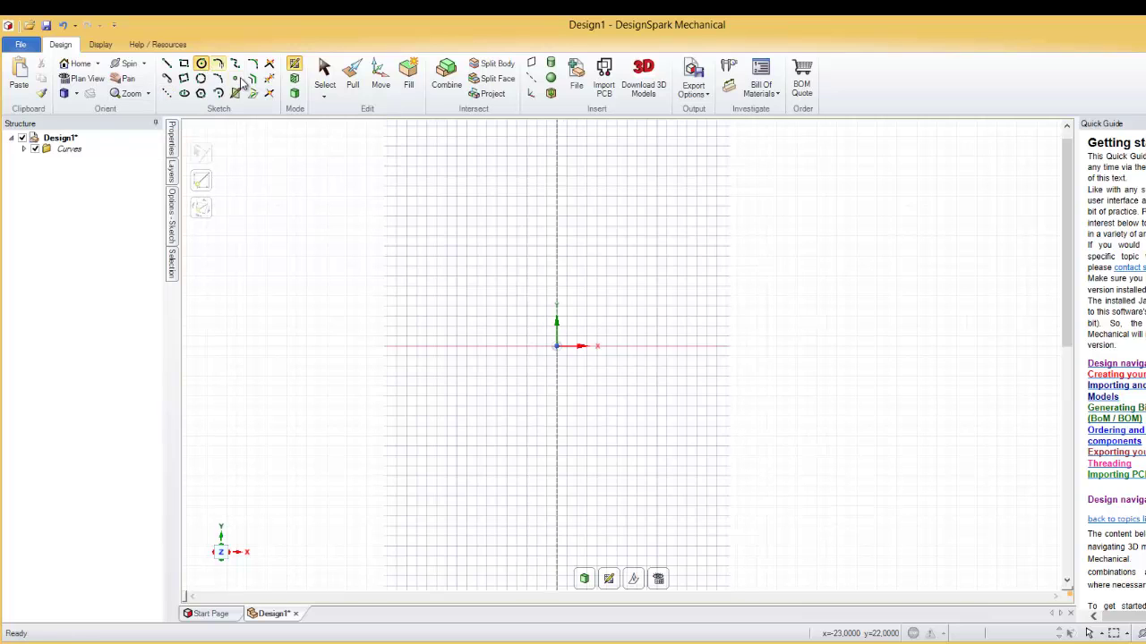
{"action": "left_click", "coordinate": [366, 246]}
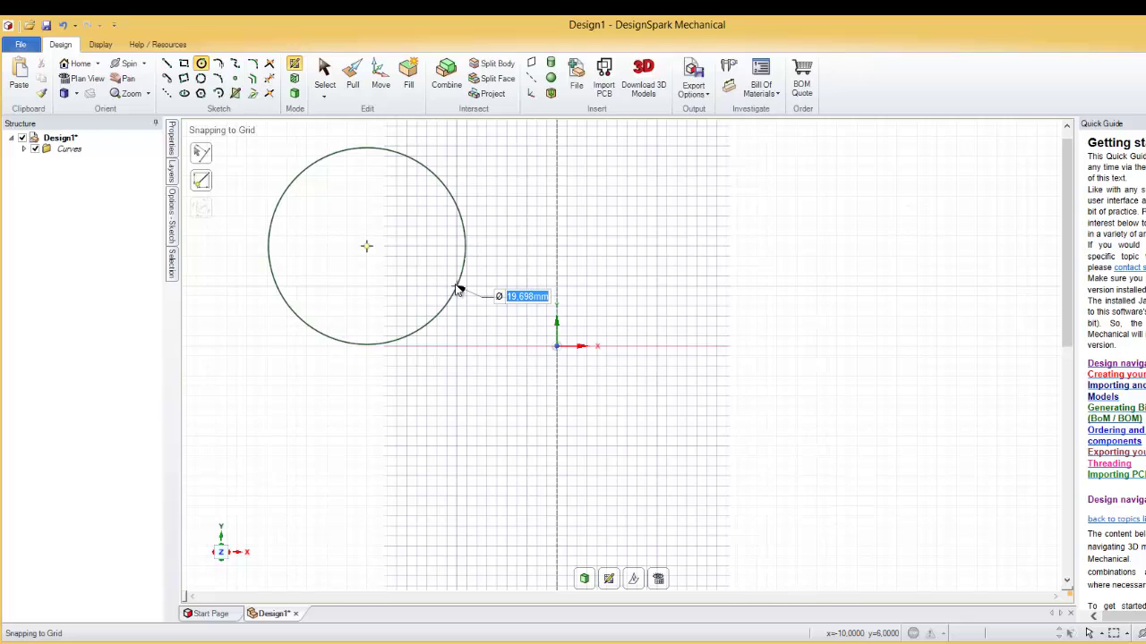
{"action": "type", "text": "3"}
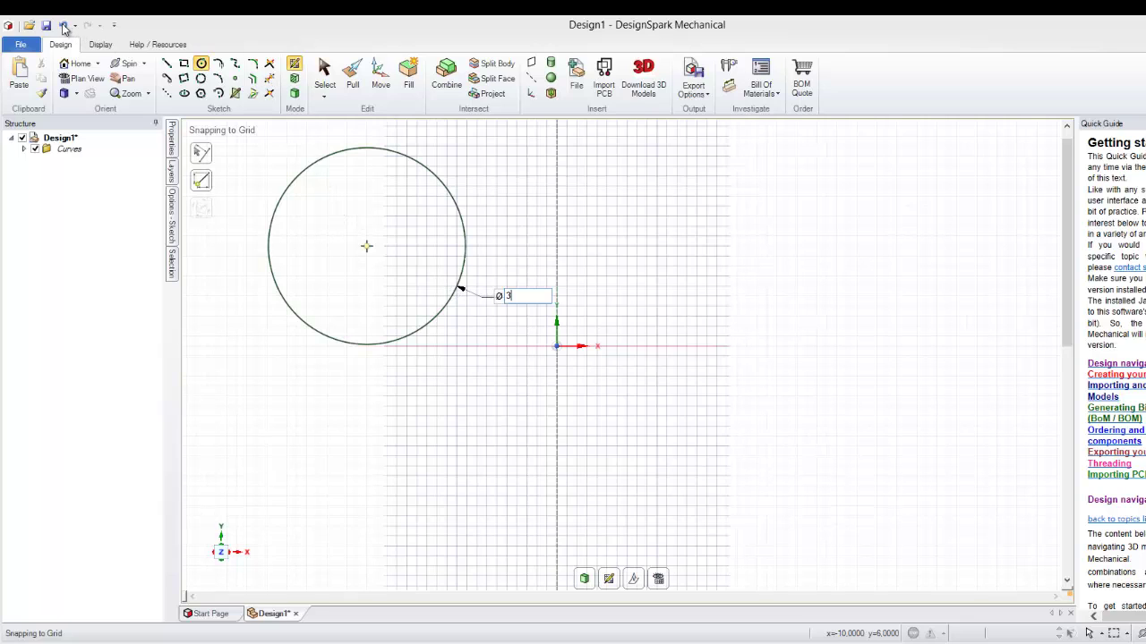
{"action": "key", "text": "Return"}
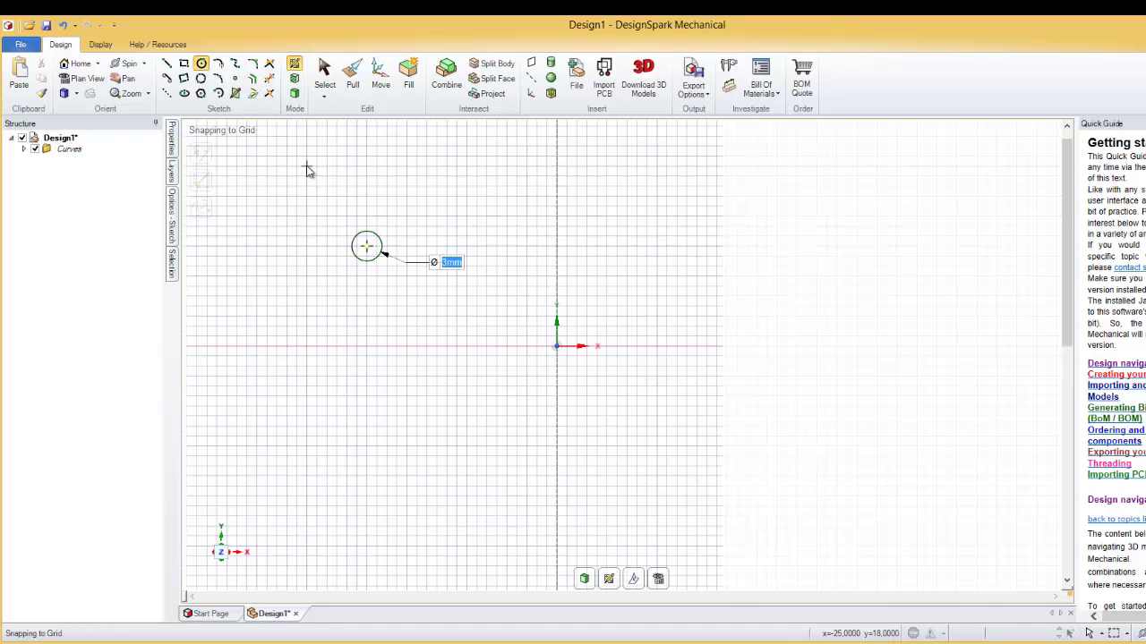
{"action": "left_click", "coordinate": [63, 25]}
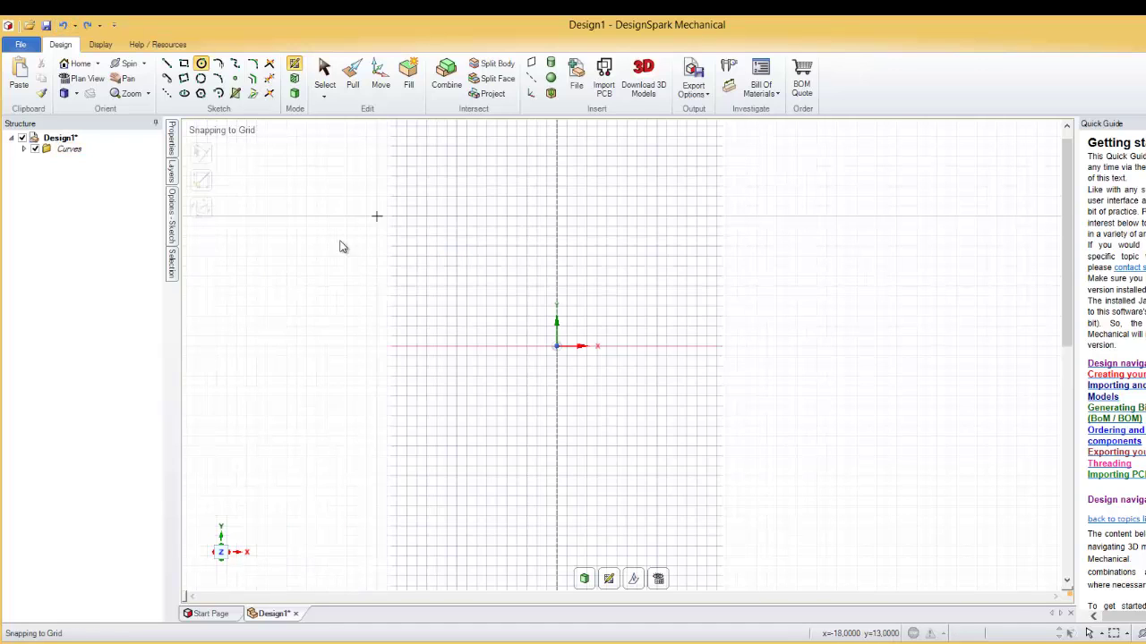
Set the vertical construction line as the sketch's mirror line.
{"action": "left_click", "coordinate": [325, 82]}
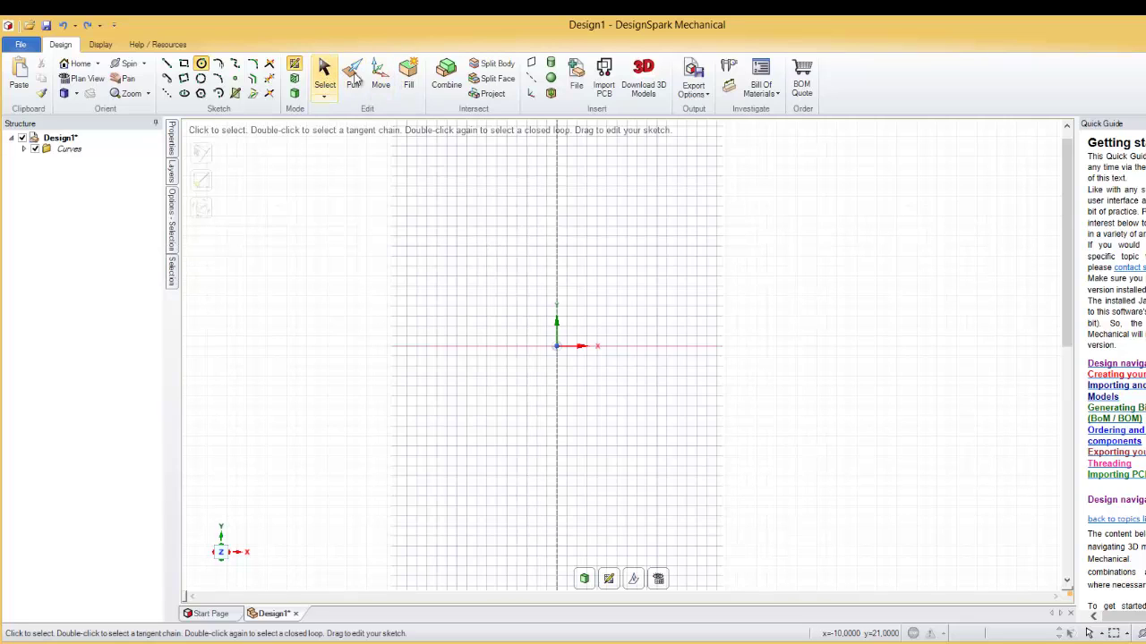
{"action": "left_click", "coordinate": [557, 188]}
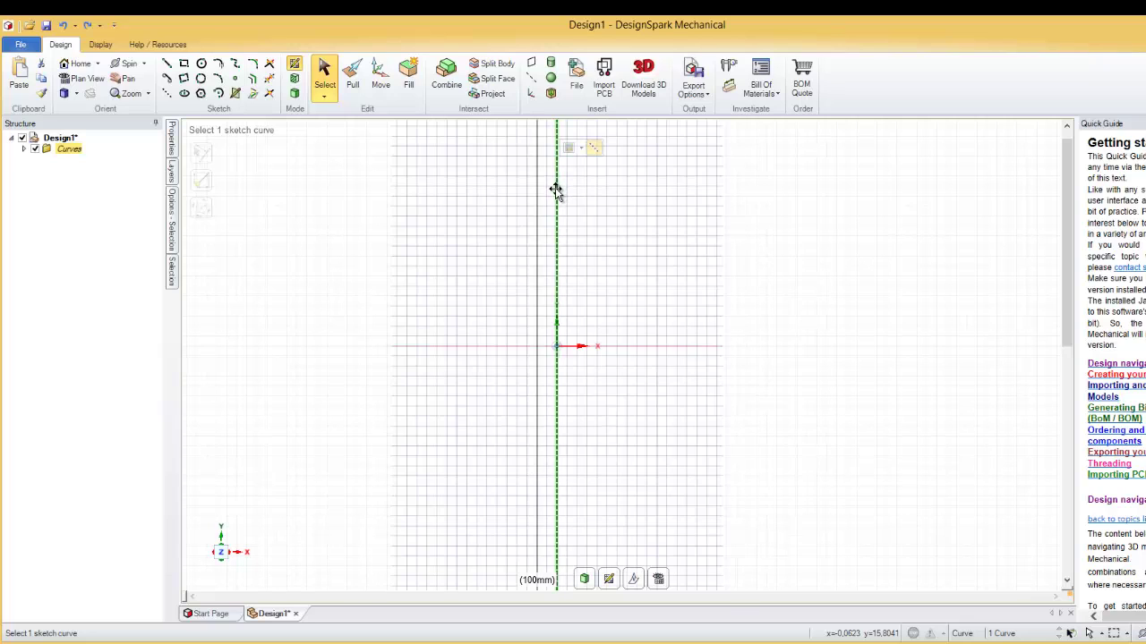
{"action": "right_click", "coordinate": [556, 187]}
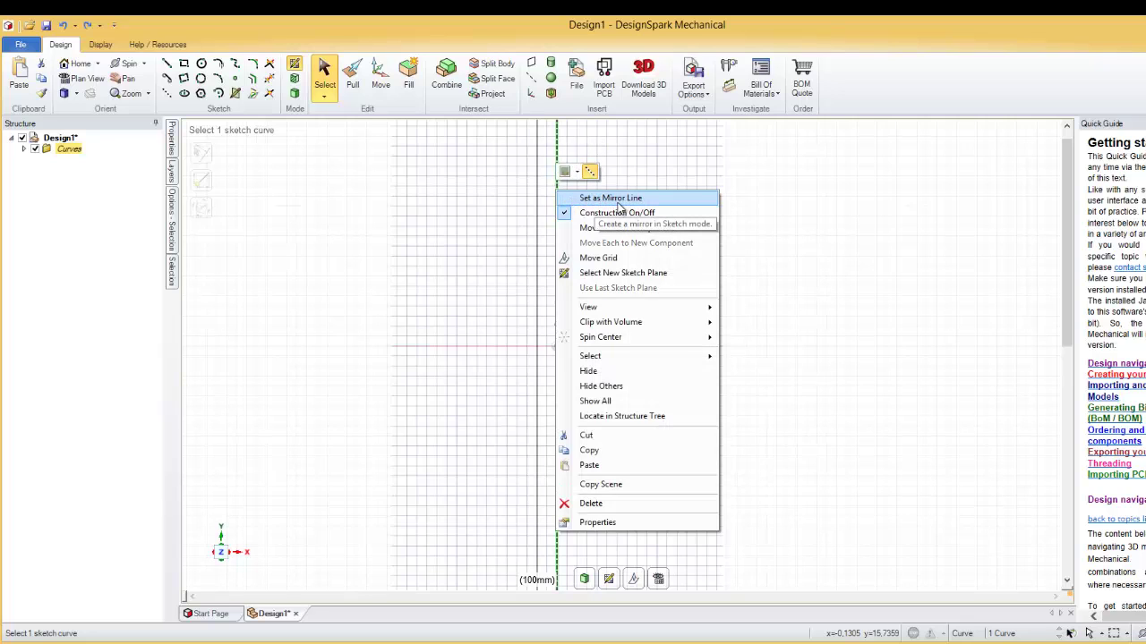
{"action": "left_click", "coordinate": [565, 205]}
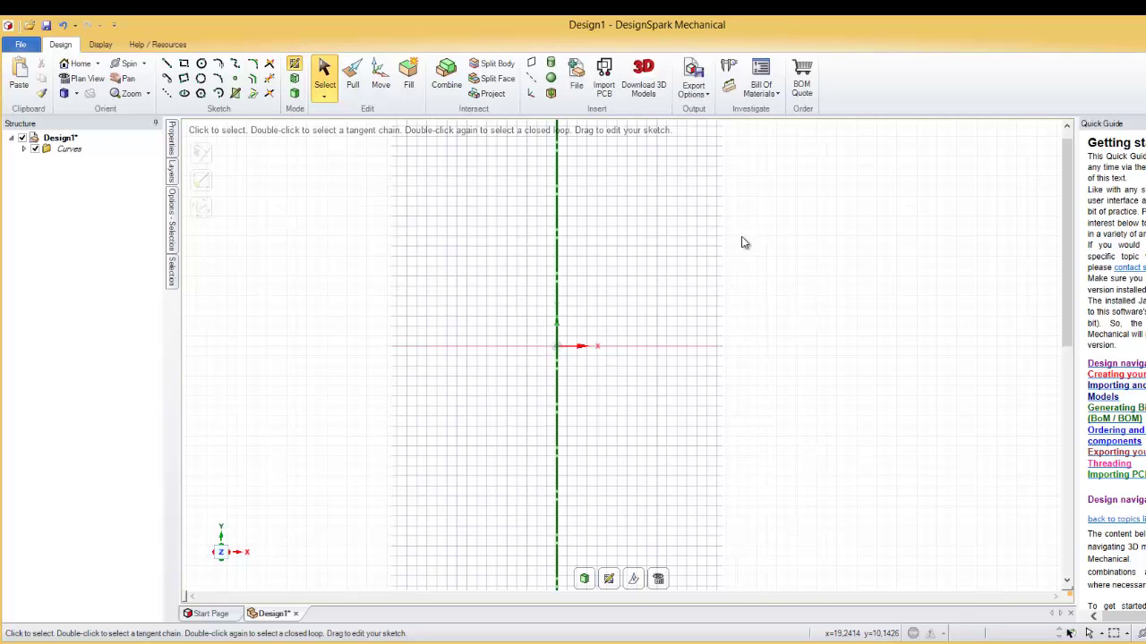
Draw a 30 mm diameter circle above the X axis on the negative-X side of the mirror line.
{"action": "left_click", "coordinate": [202, 65]}
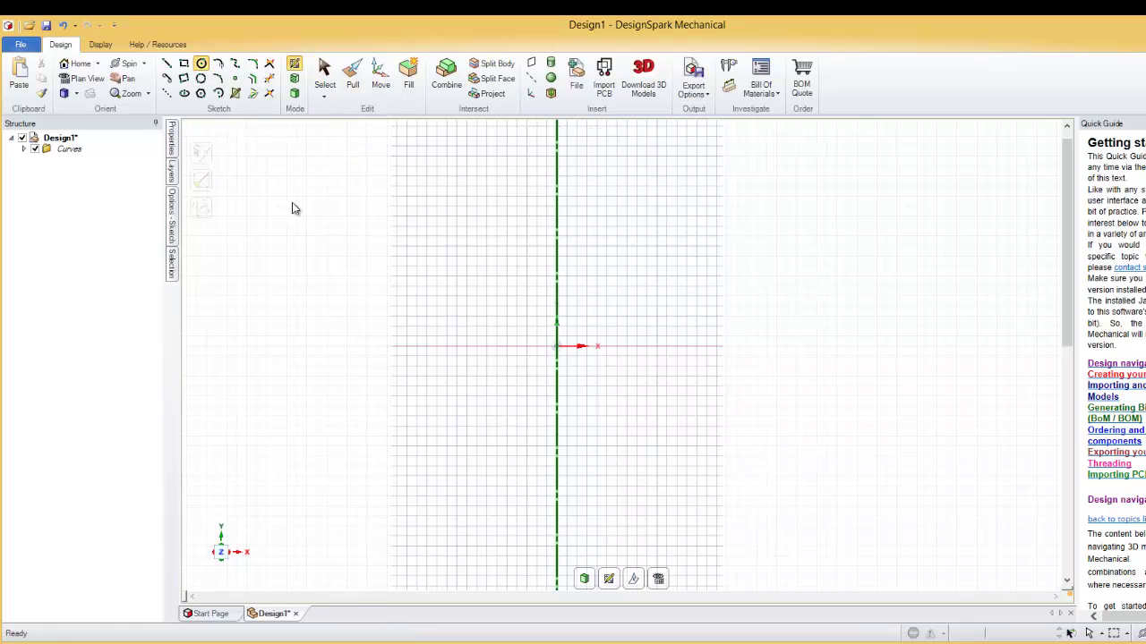
{"action": "left_click", "coordinate": [366, 236]}
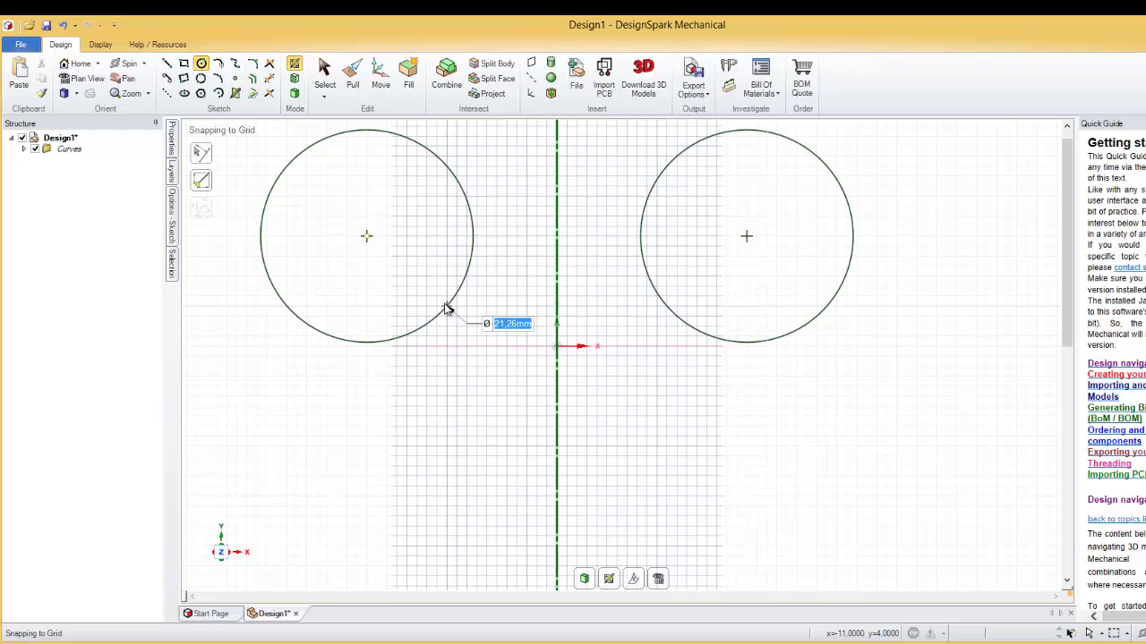
{"action": "type", "text": "30"}
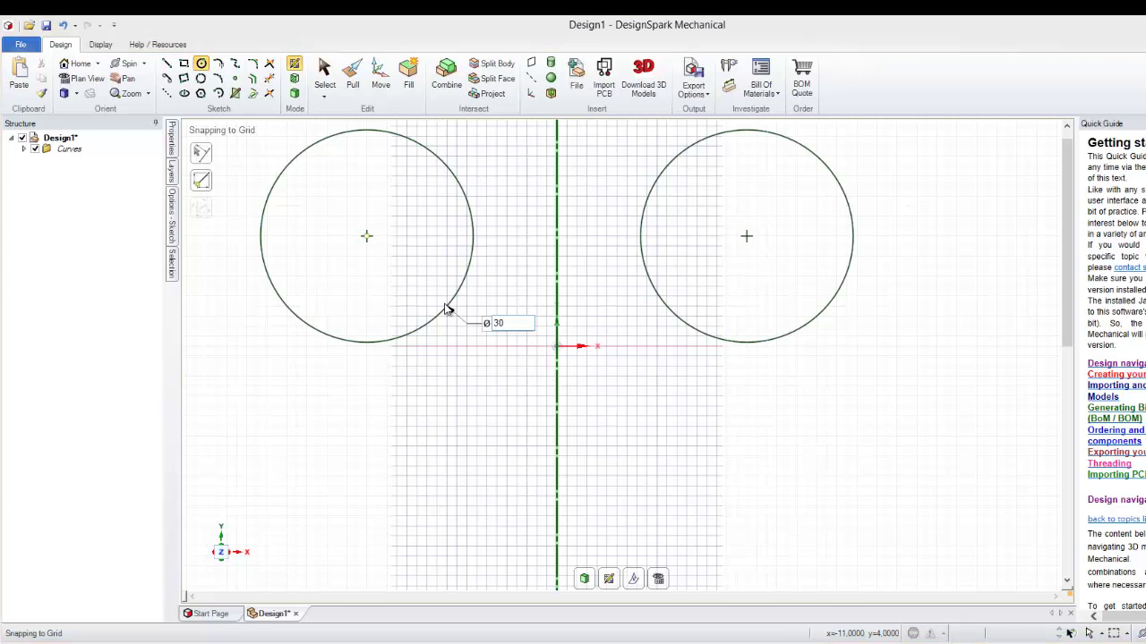
{"action": "key", "text": "Return"}
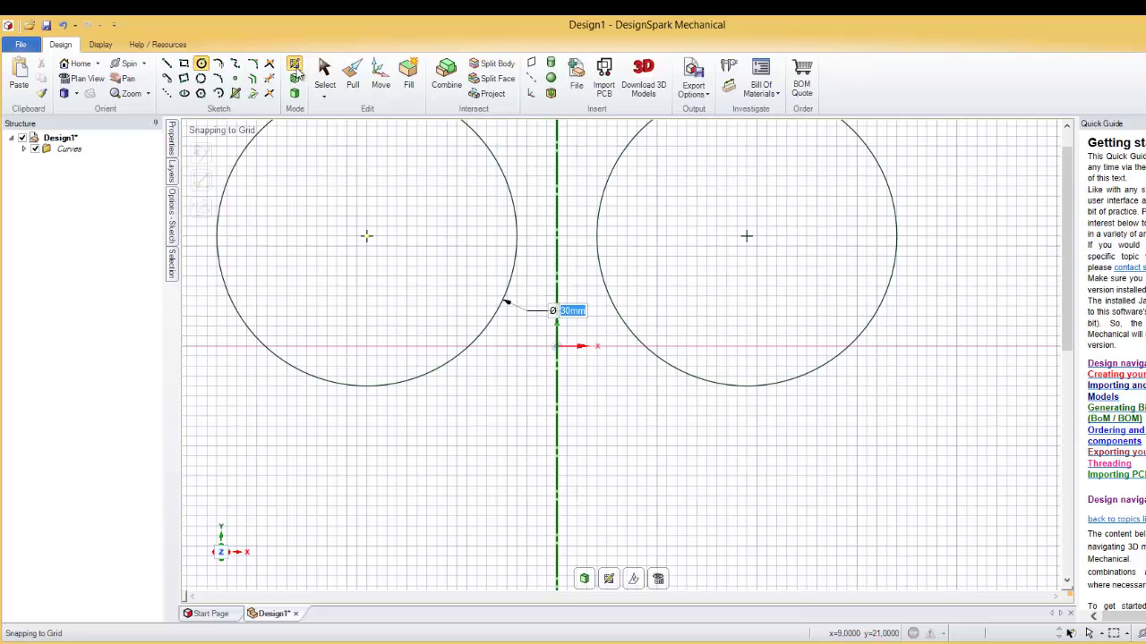
Draw a 30 mm vertical line downward, tangent to the negative-X circle at the point nearest the mirror line.
{"action": "left_click", "coordinate": [168, 64]}
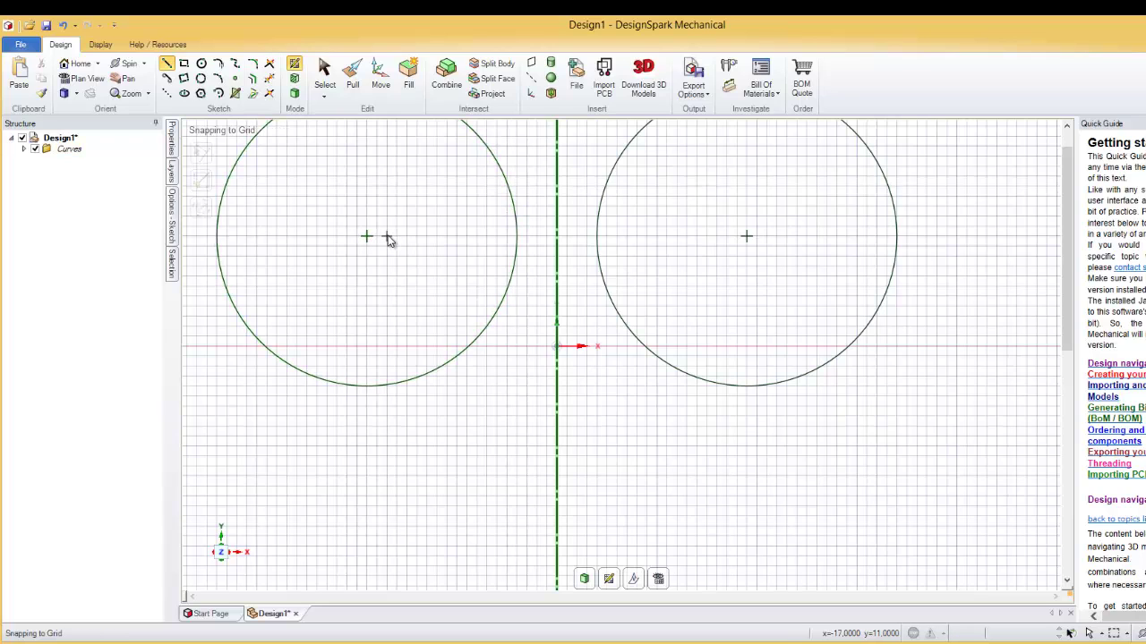
{"action": "left_click", "coordinate": [516, 235]}
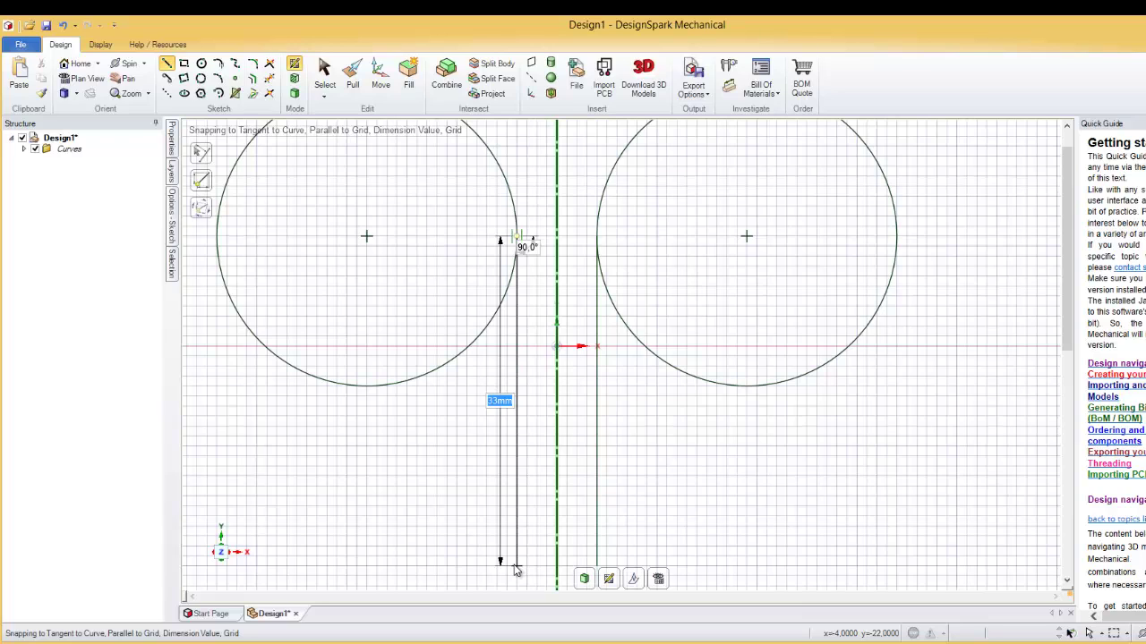
{"action": "type", "text": "30"}
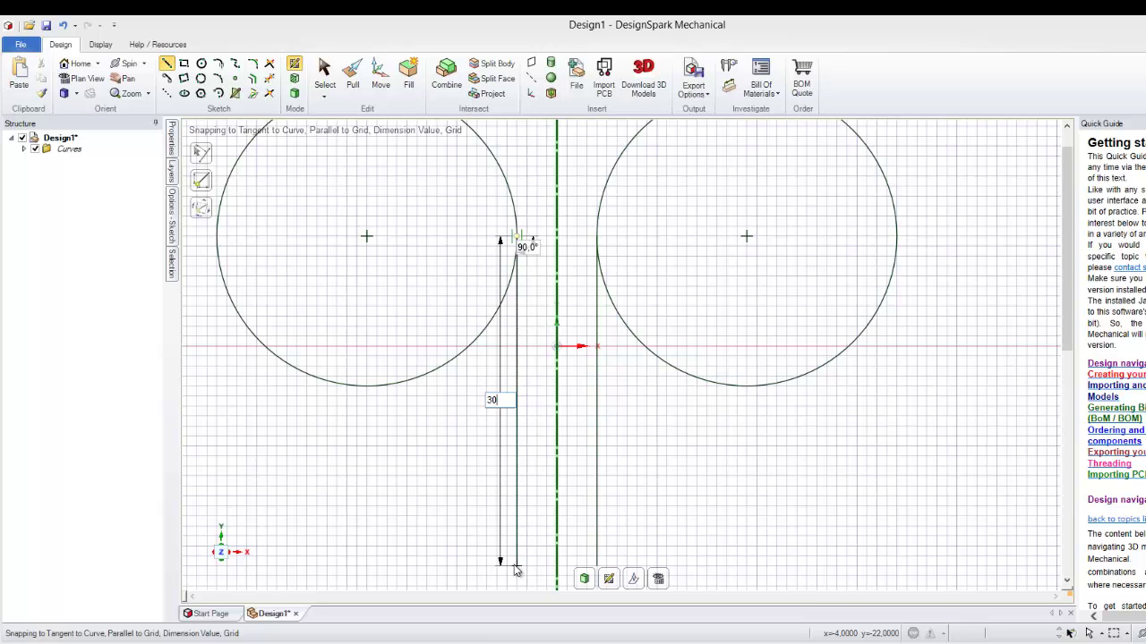
{"action": "key", "text": "Return"}
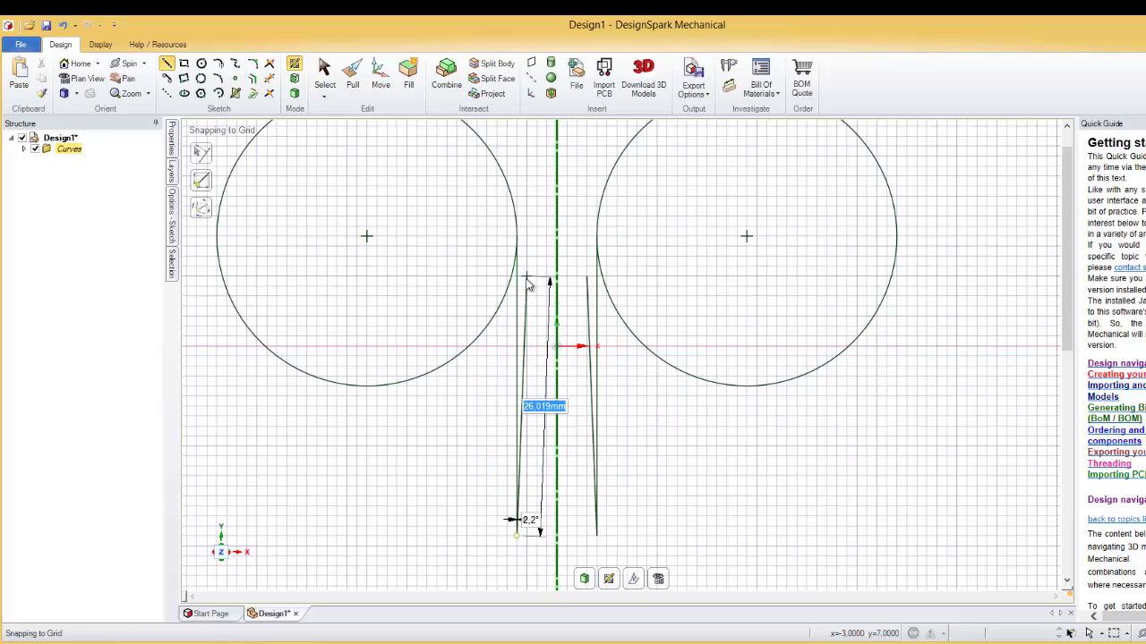
Draw a 30 mm construction line from the vertical line's lower end up to the negative-X circle's outer lower edge, at about 53°.
{"action": "left_click", "coordinate": [167, 94]}
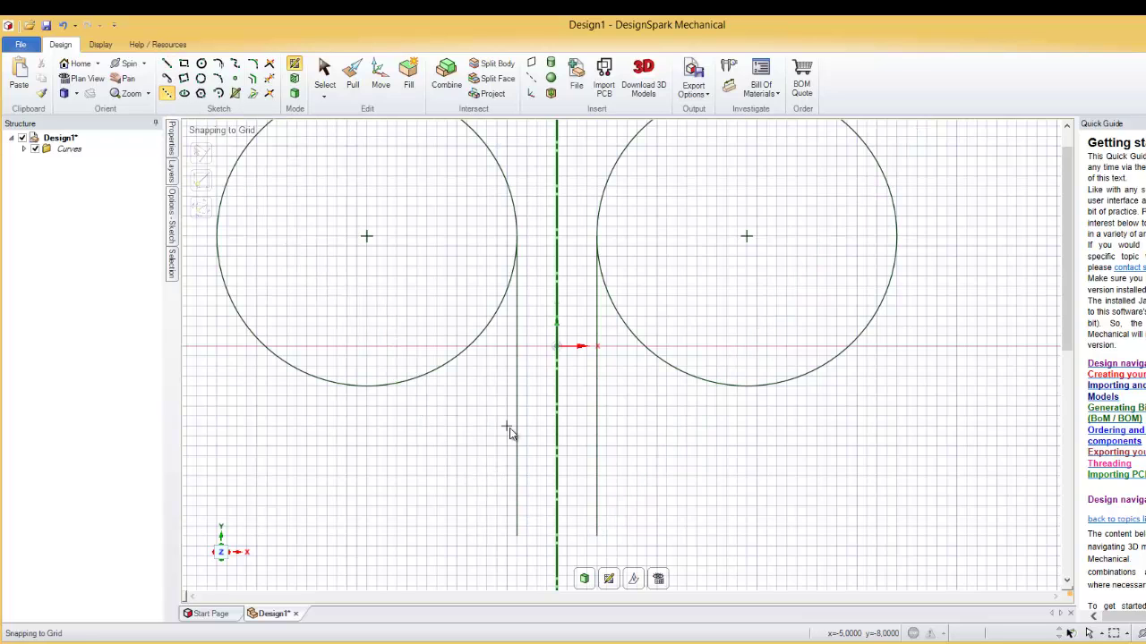
{"action": "left_click", "coordinate": [505, 539]}
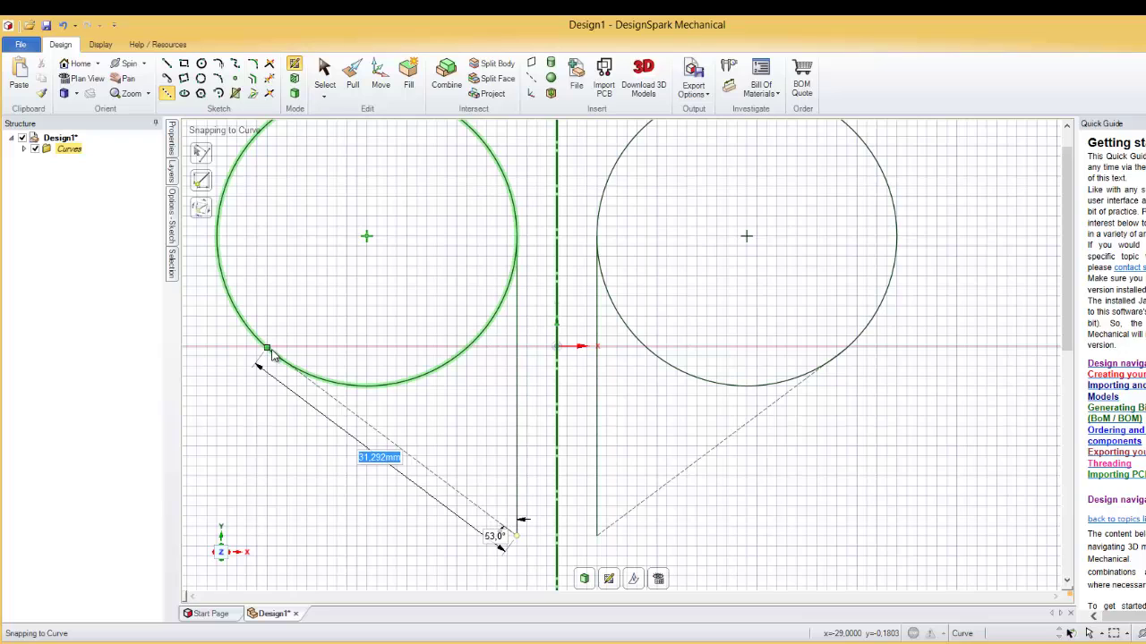
{"action": "type", "text": "30"}
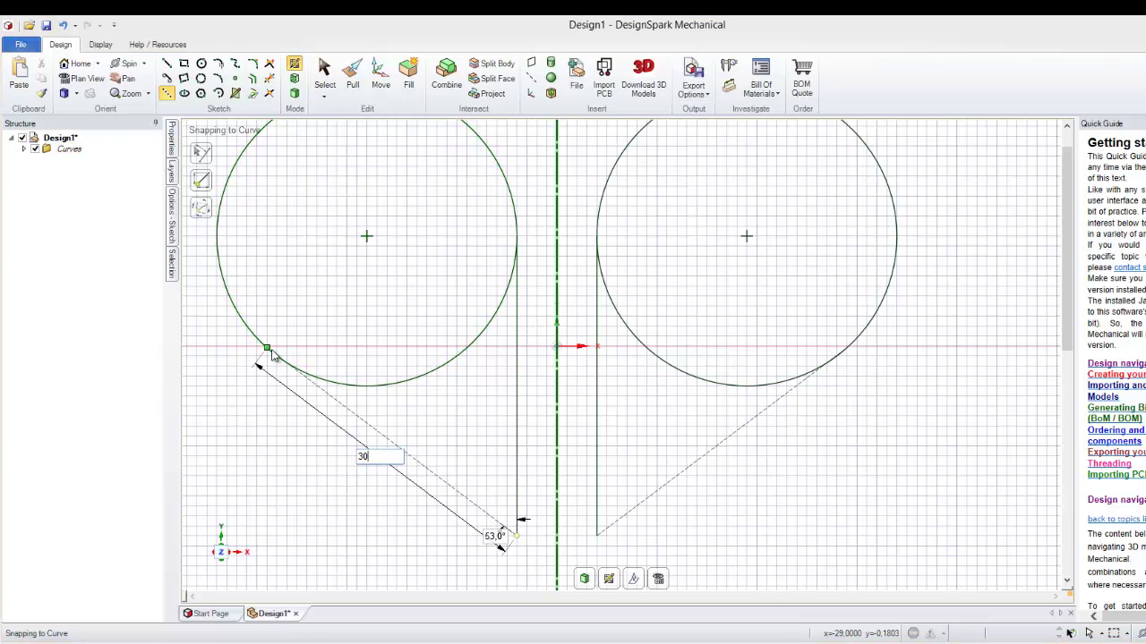
{"action": "key", "text": "Return"}
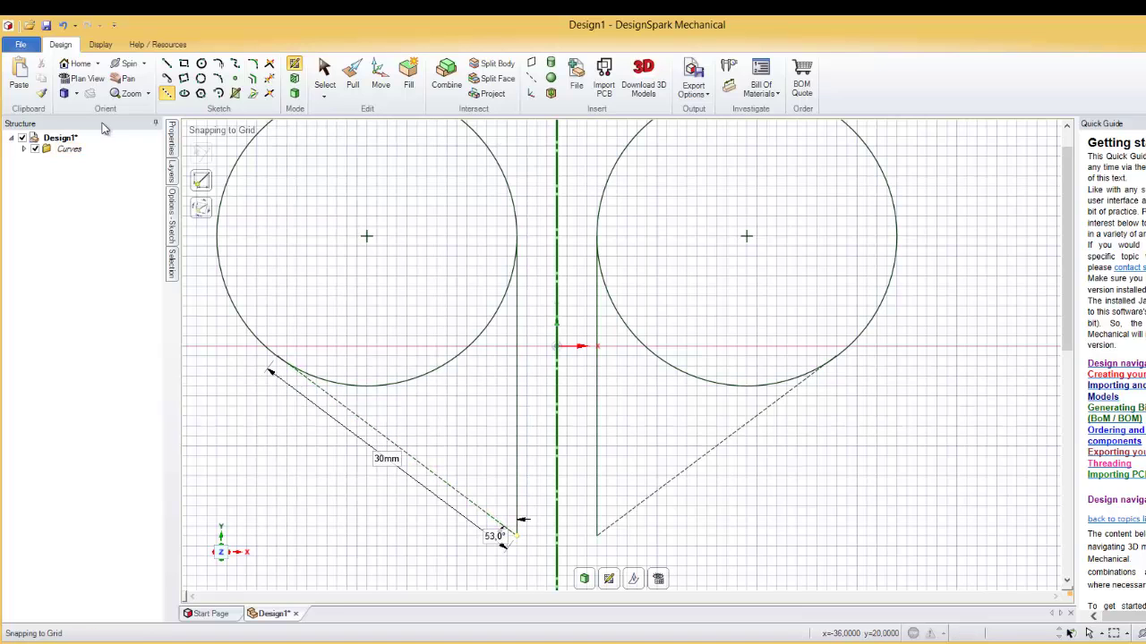
Draw a three-point arc over the negative-X construction line, joining its two ends and bulging outward at 15° with a radius of about 115 mm.
{"action": "left_click", "coordinate": [222, 80]}
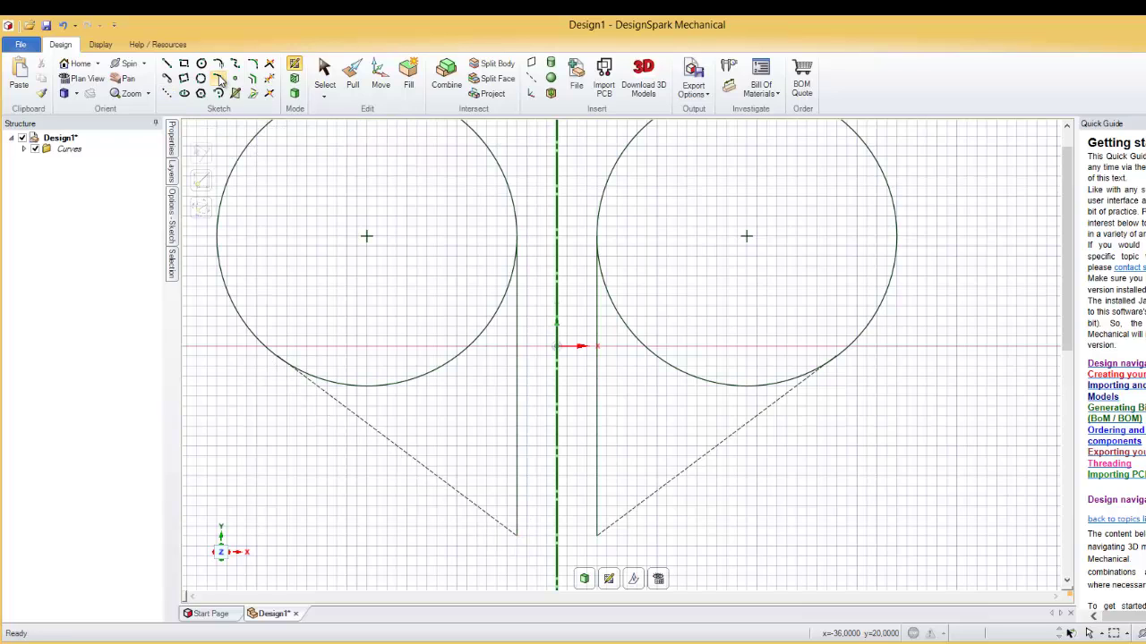
{"action": "left_click", "coordinate": [221, 81]}
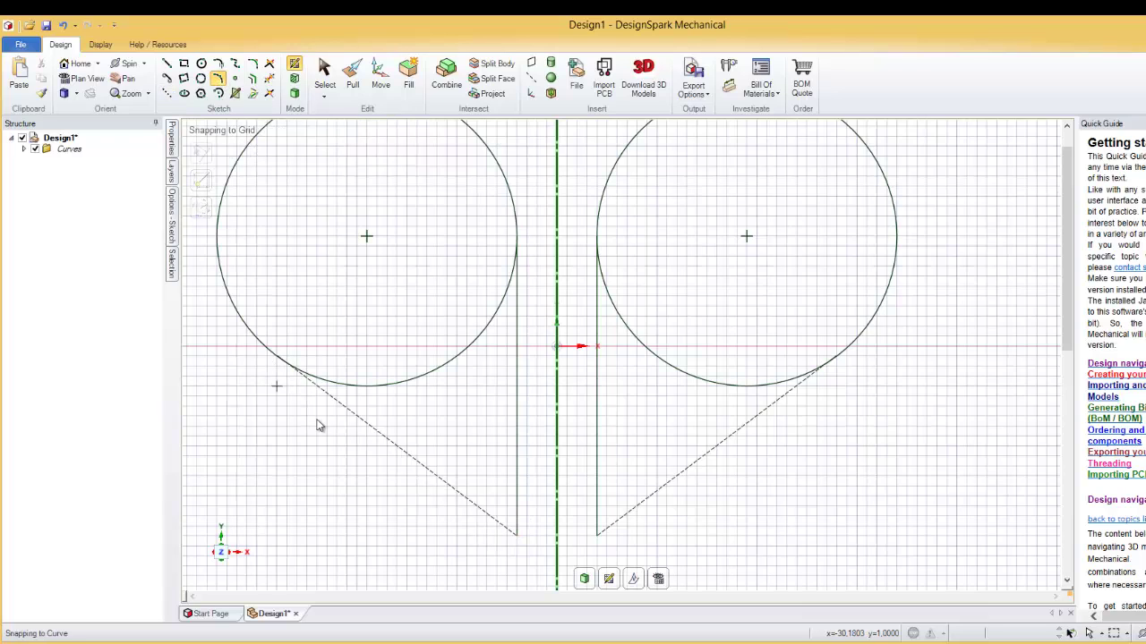
{"action": "left_click", "coordinate": [516, 537]}
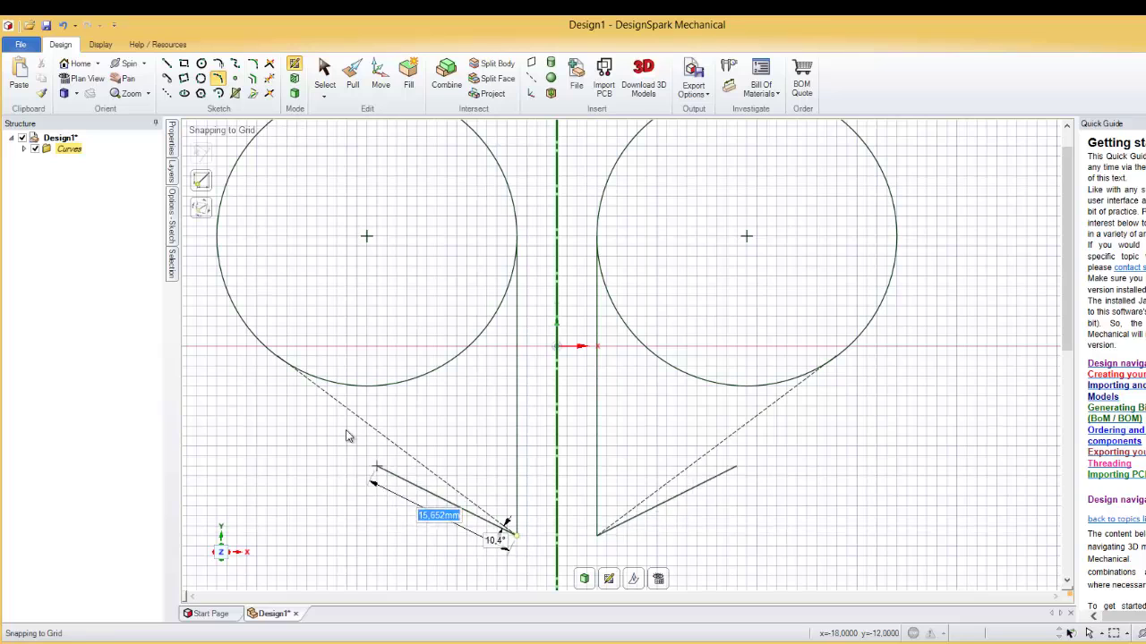
{"action": "left_click", "coordinate": [278, 357]}
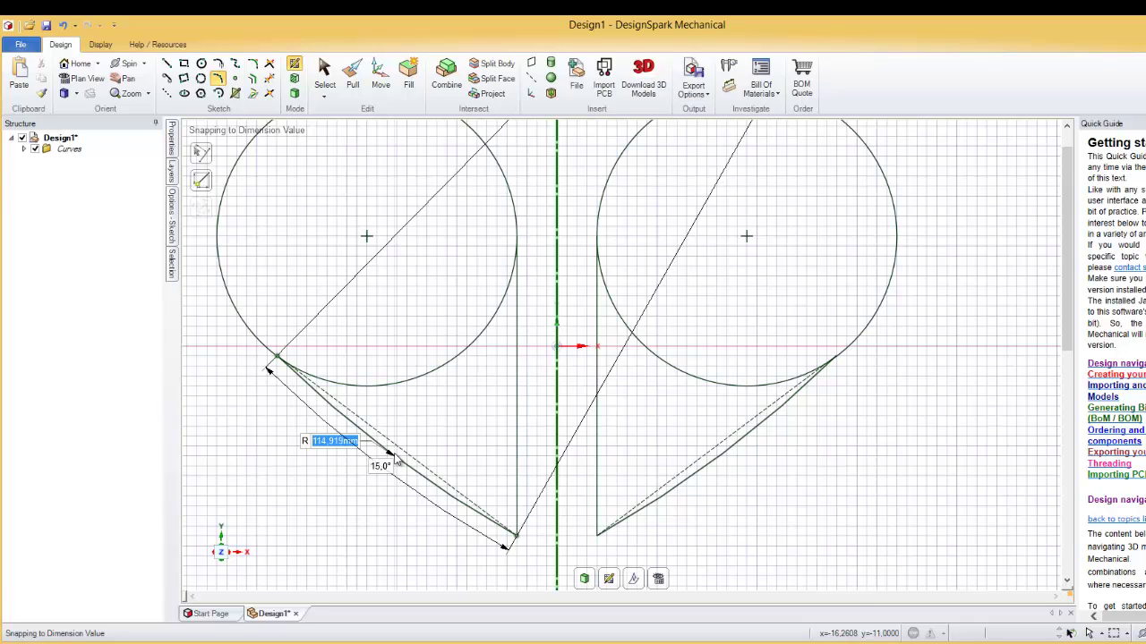
{"action": "left_click", "coordinate": [394, 460]}
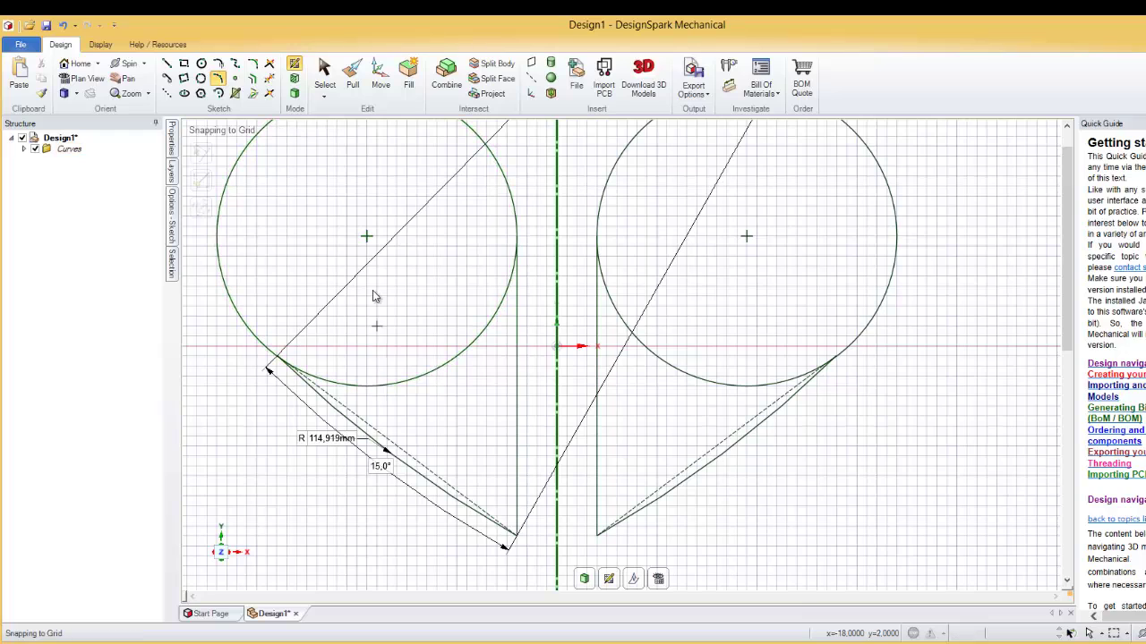
Trim away the construction line and the negative-X circle's lower arc between the vertical line and the outer arc.
{"action": "left_click", "coordinate": [270, 80]}
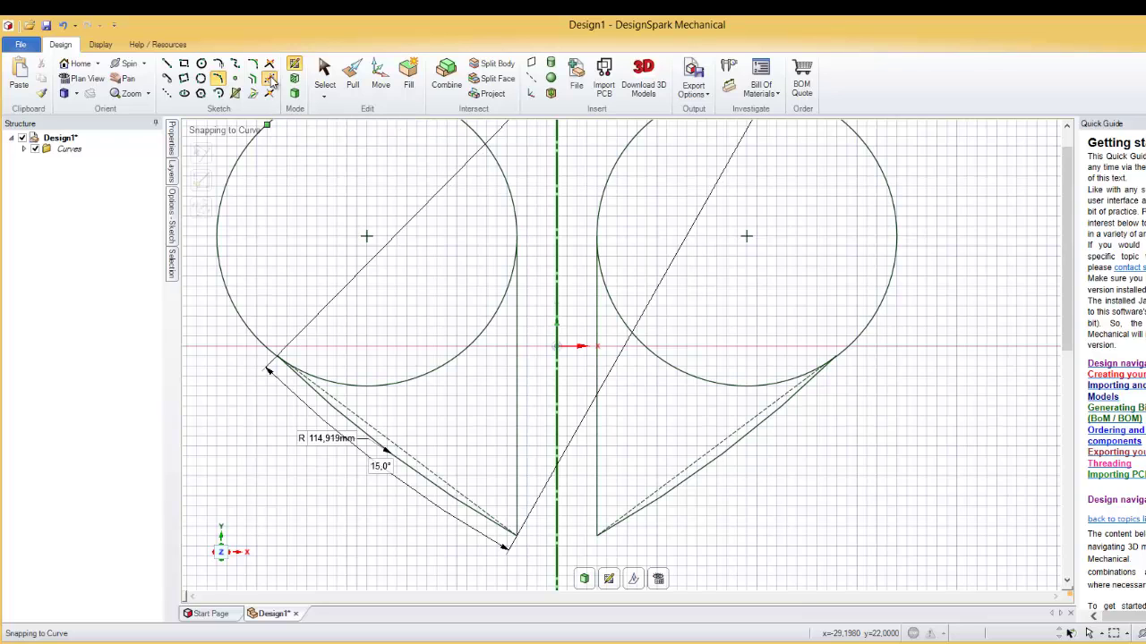
{"action": "left_click", "coordinate": [399, 451]}
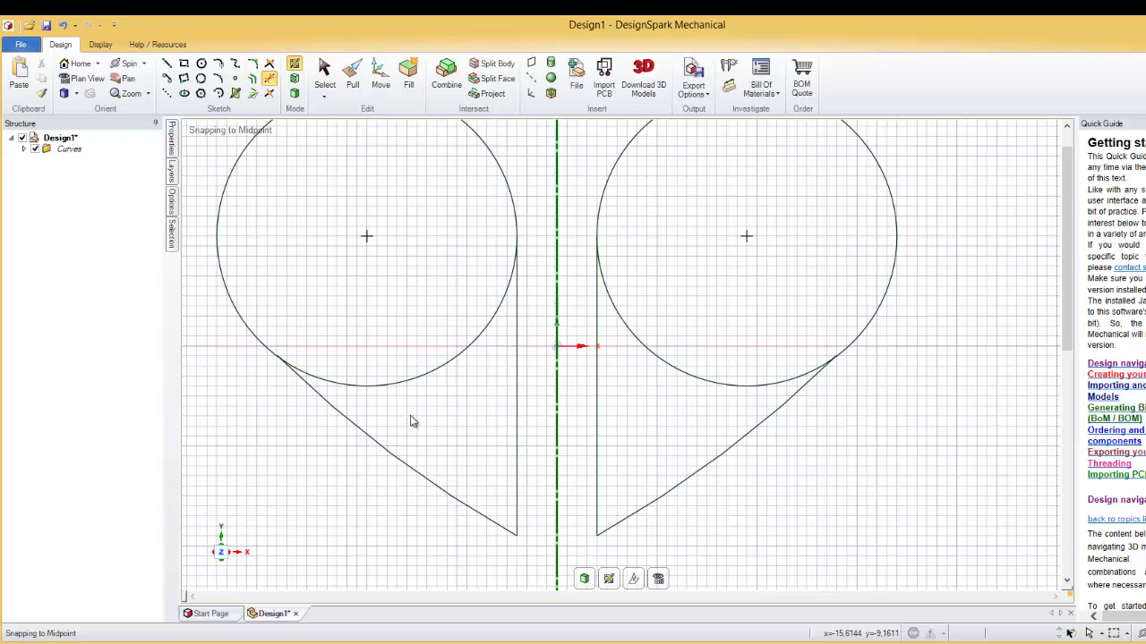
{"action": "left_click", "coordinate": [416, 384]}
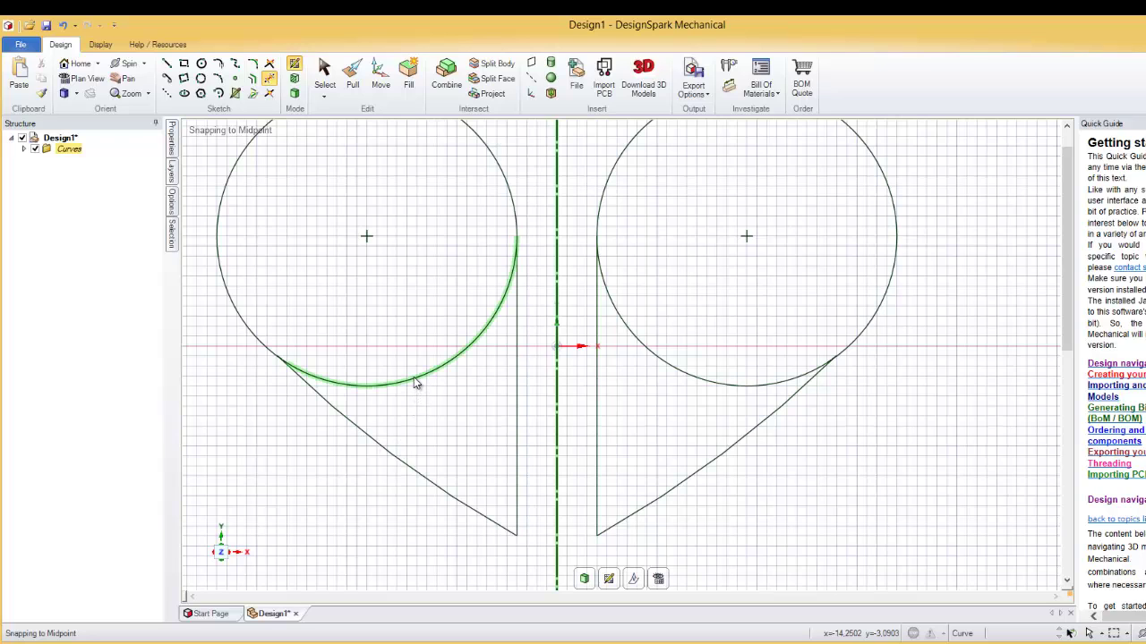
{"action": "key", "text": "Delete"}
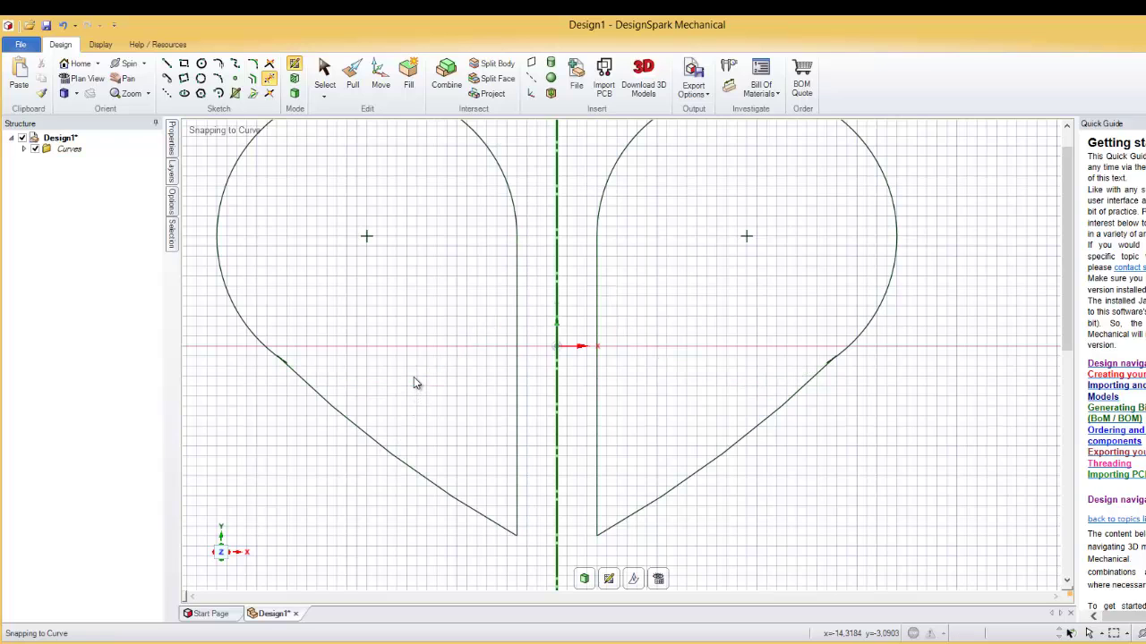